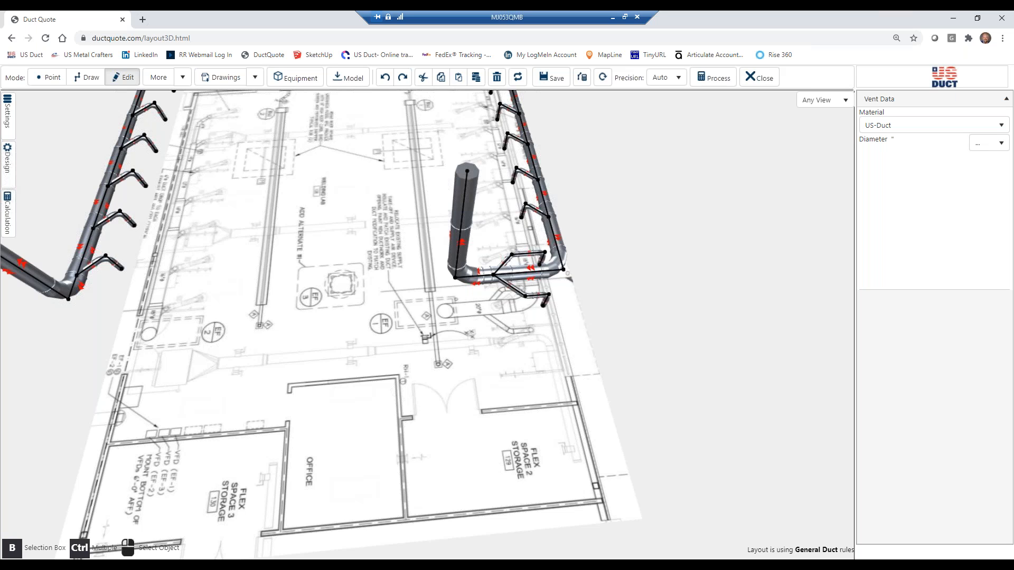
Open the Offset Calculator to review its angle and side fields, and close it.
{"action": "left_click", "coordinate": [583, 78]}
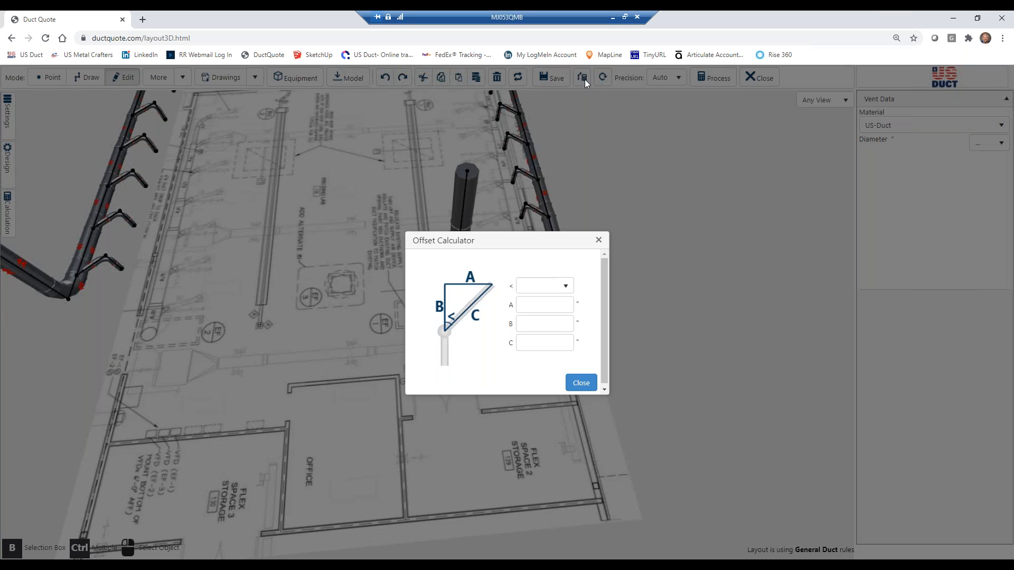
{"action": "left_click", "coordinate": [583, 384]}
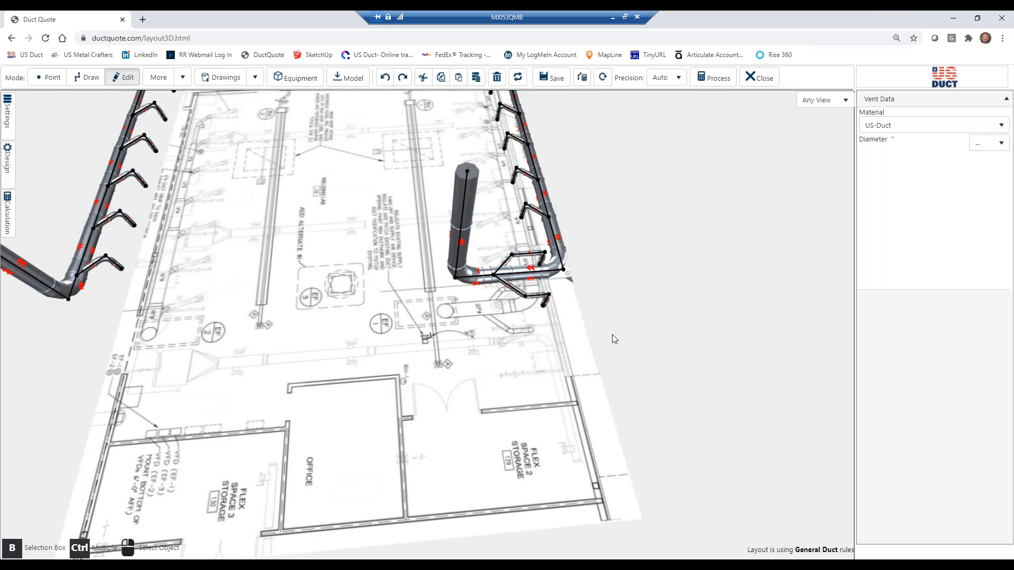
Calculate a 45° offset with side A set to 25 inches in the Offset Calculator.
{"action": "scroll", "coordinate": [609, 331], "scroll_direction": "up", "scroll_amount": 4}
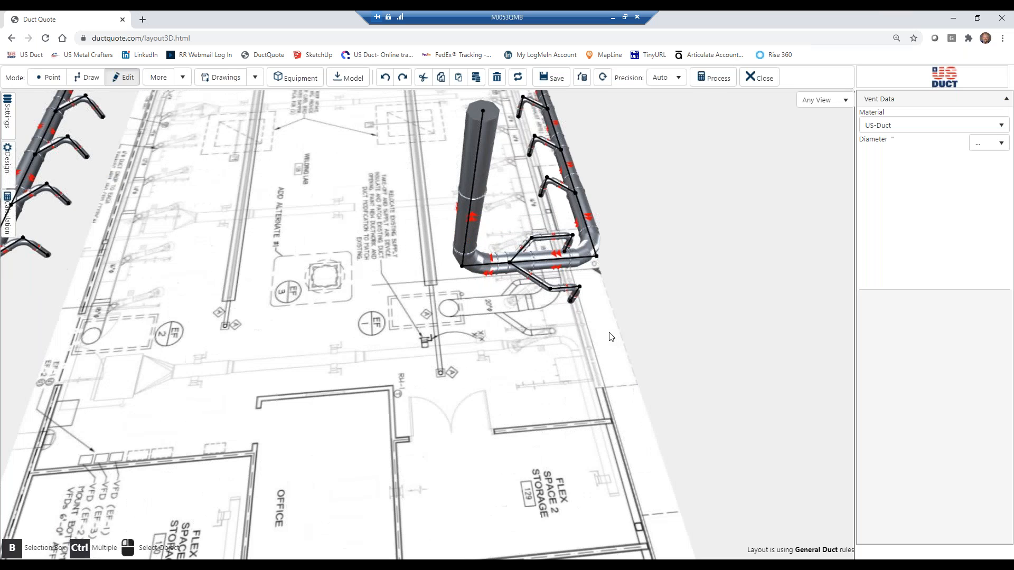
{"action": "scroll", "coordinate": [610, 331], "scroll_direction": "up", "scroll_amount": 2}
{"action": "right_click_drag", "start_coordinate": [603, 330], "coordinate": [504, 314]}
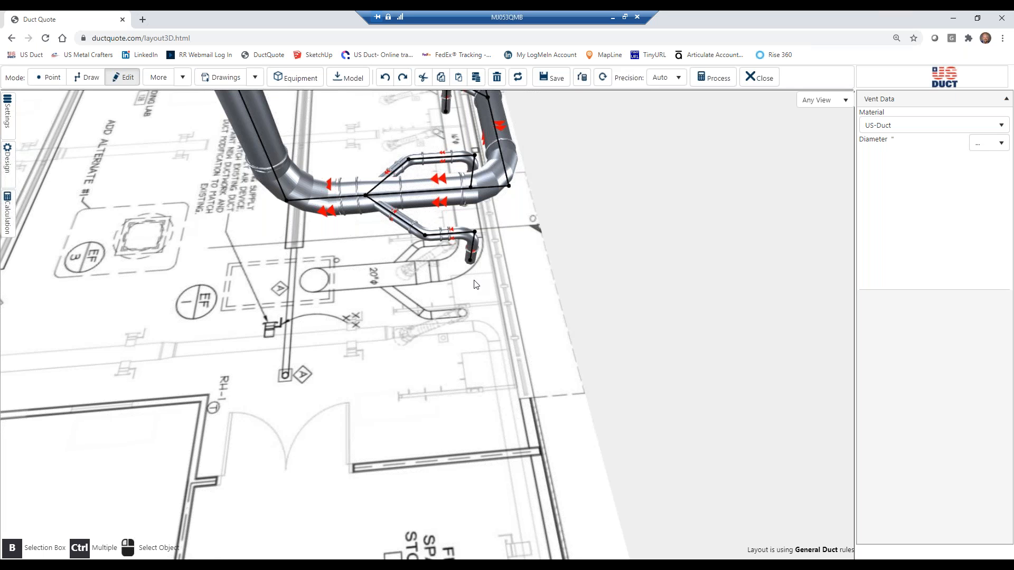
{"action": "left_click", "coordinate": [582, 80]}
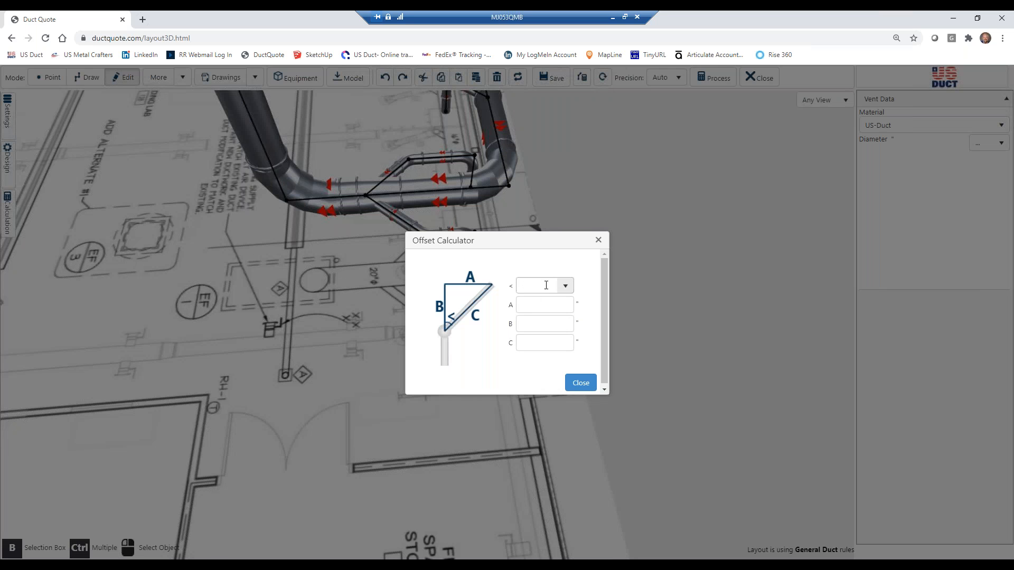
{"action": "left_click", "coordinate": [566, 287]}
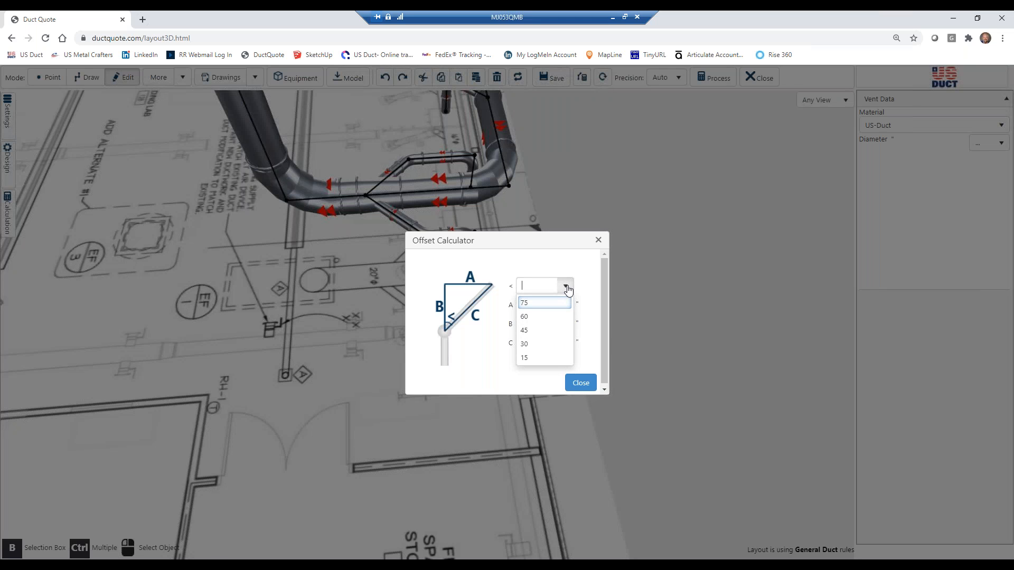
{"action": "left_click", "coordinate": [550, 331]}
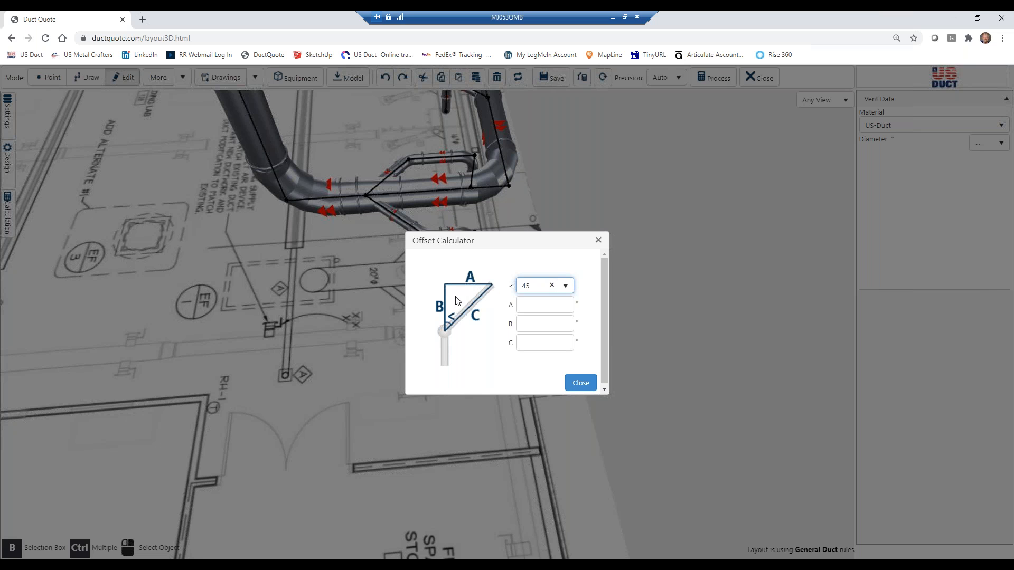
{"action": "left_click_drag", "start_coordinate": [496, 248], "coordinate": [597, 240]}
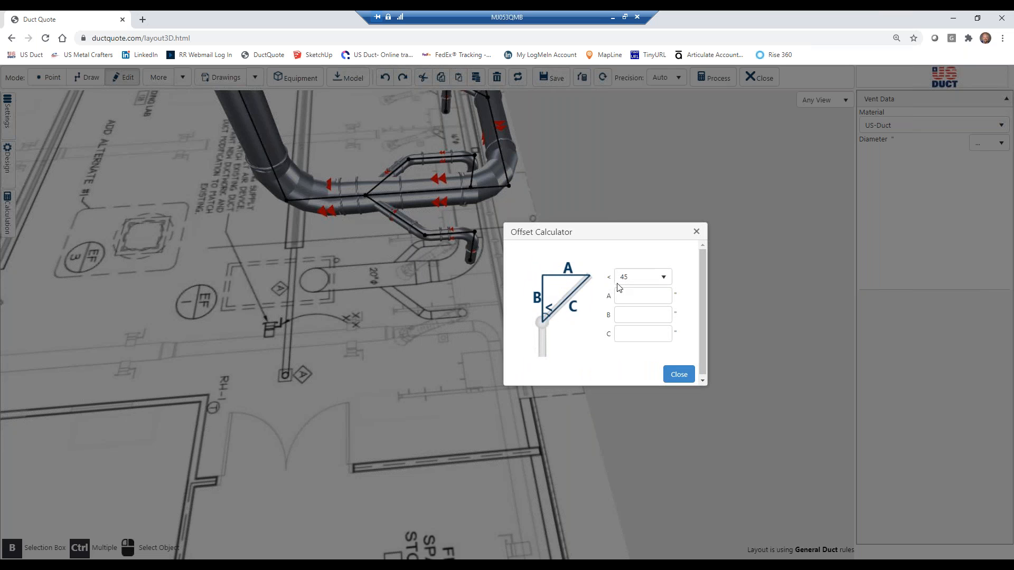
{"action": "left_click", "coordinate": [638, 294]}
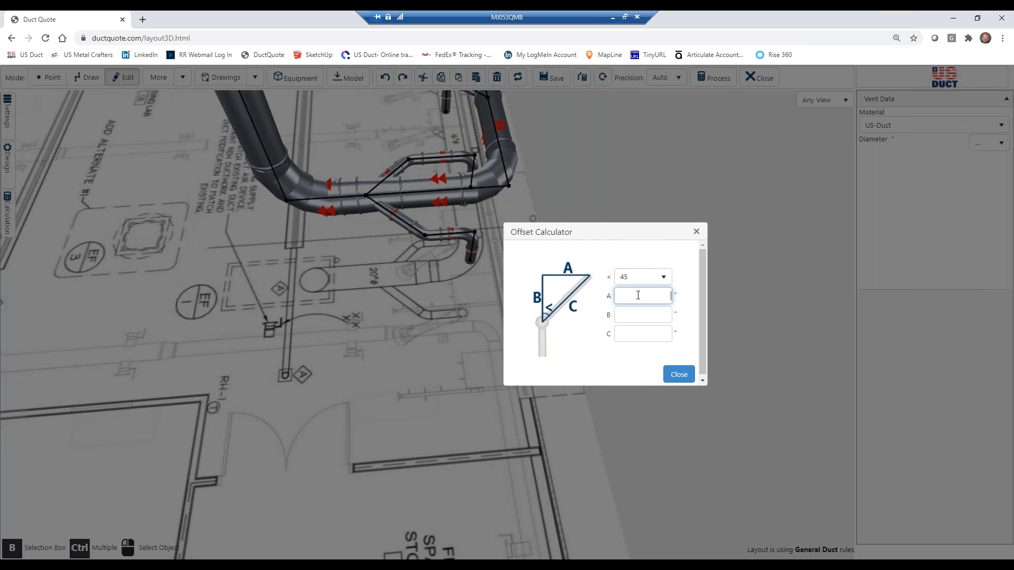
{"action": "type", "text": "25"}
{"action": "key", "text": "Return"}
{"action": "left_click", "coordinate": [675, 373]}
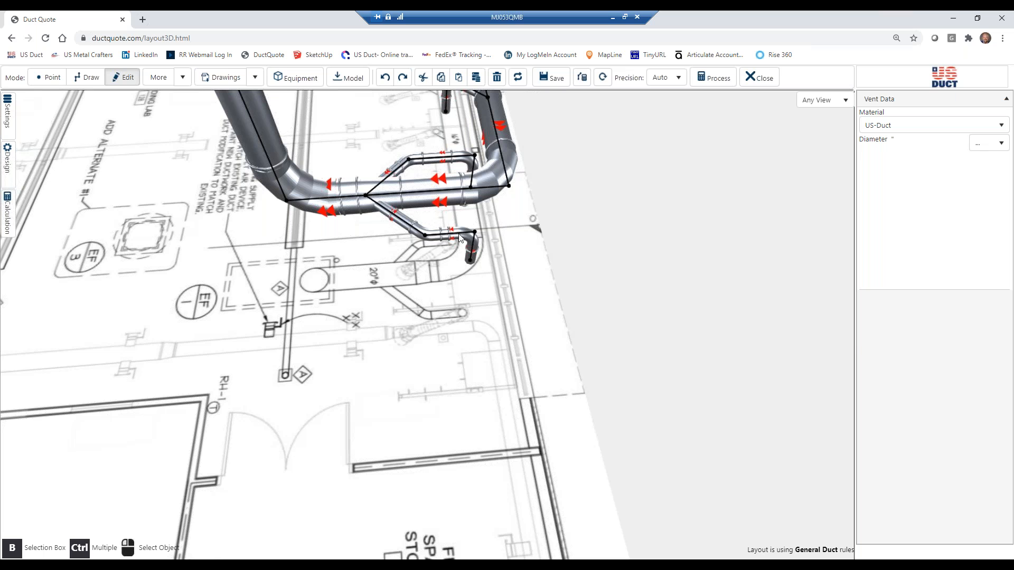
Set the length of the 6-inch branch section between the 45° and 90° elbows to 25 inches, shifting upstream objects.
{"action": "left_click", "coordinate": [457, 234]}
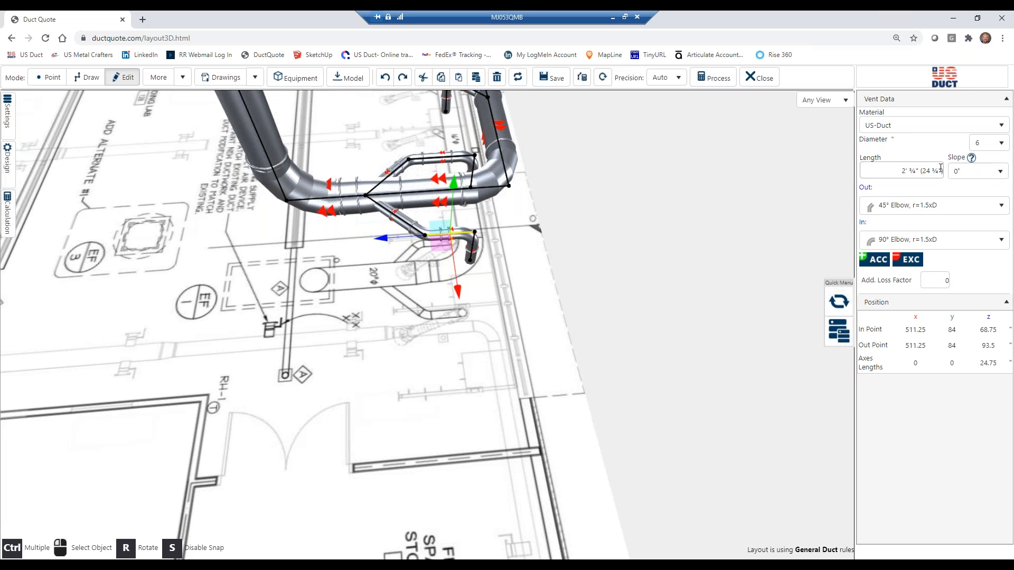
{"action": "left_click", "coordinate": [894, 171]}
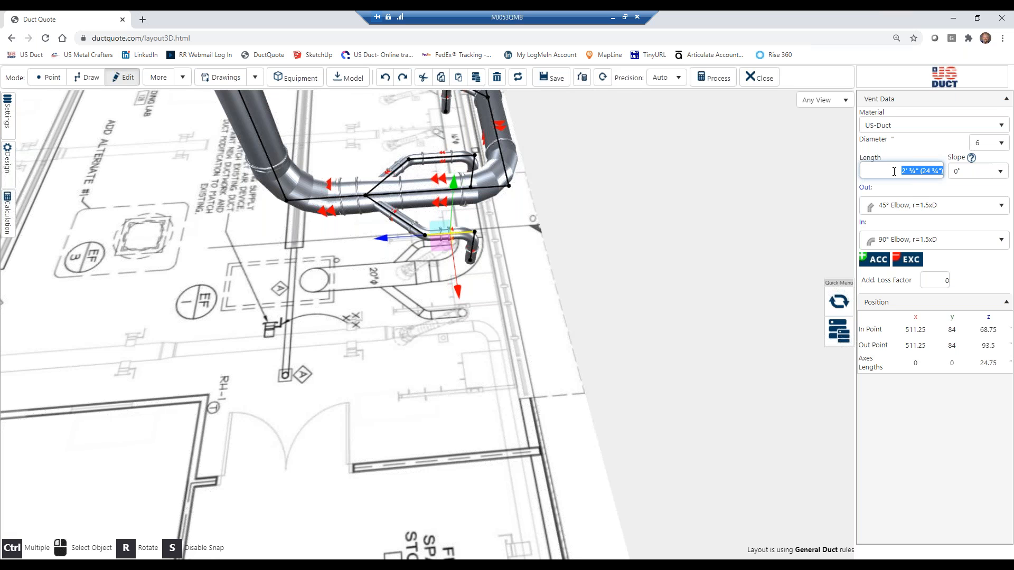
{"action": "type", "text": "25"}
{"action": "key", "text": "Return"}
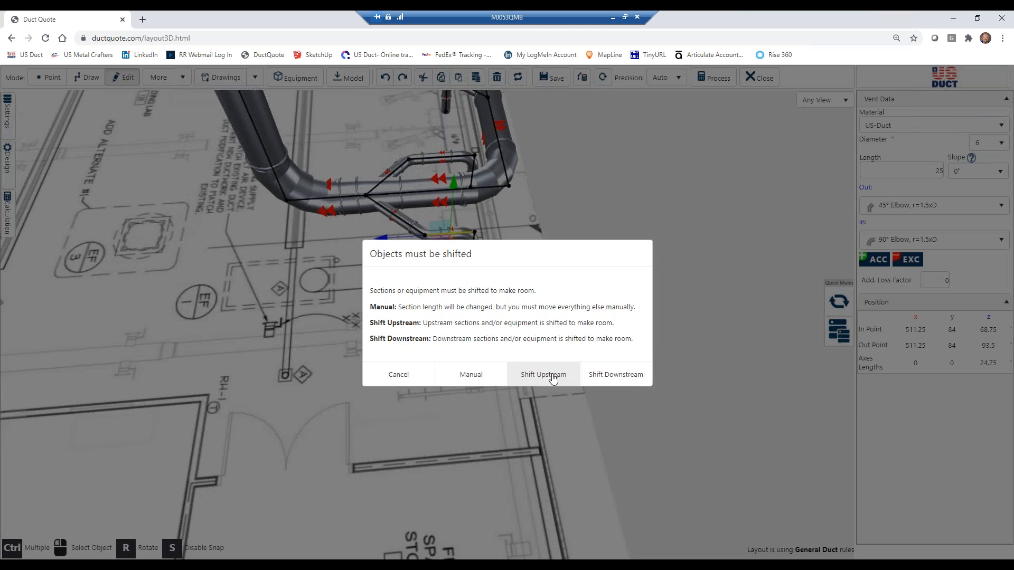
{"action": "left_click", "coordinate": [553, 378]}
{"action": "left_click", "coordinate": [511, 313]}
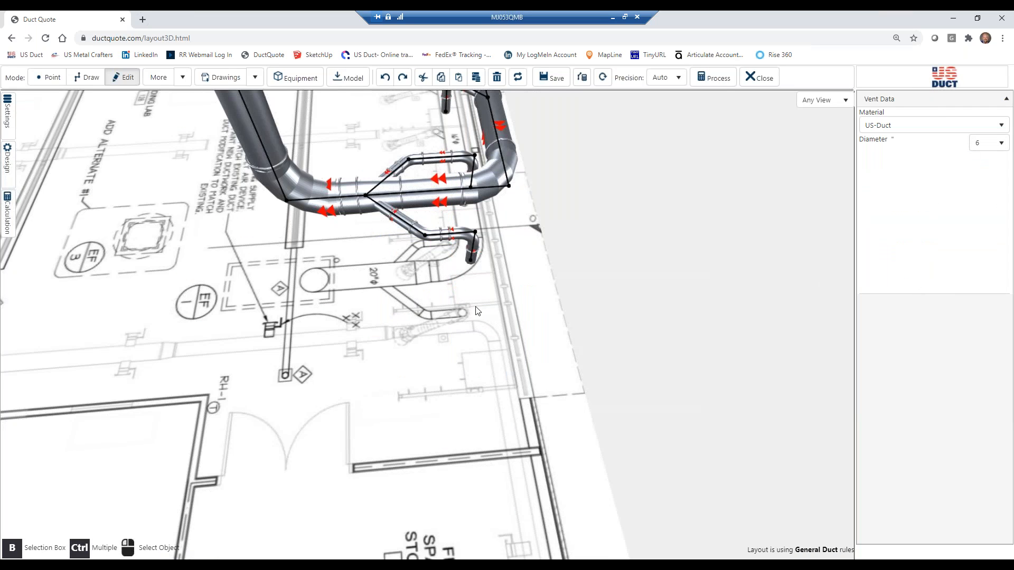
{"action": "left_click", "coordinate": [95, 84]}
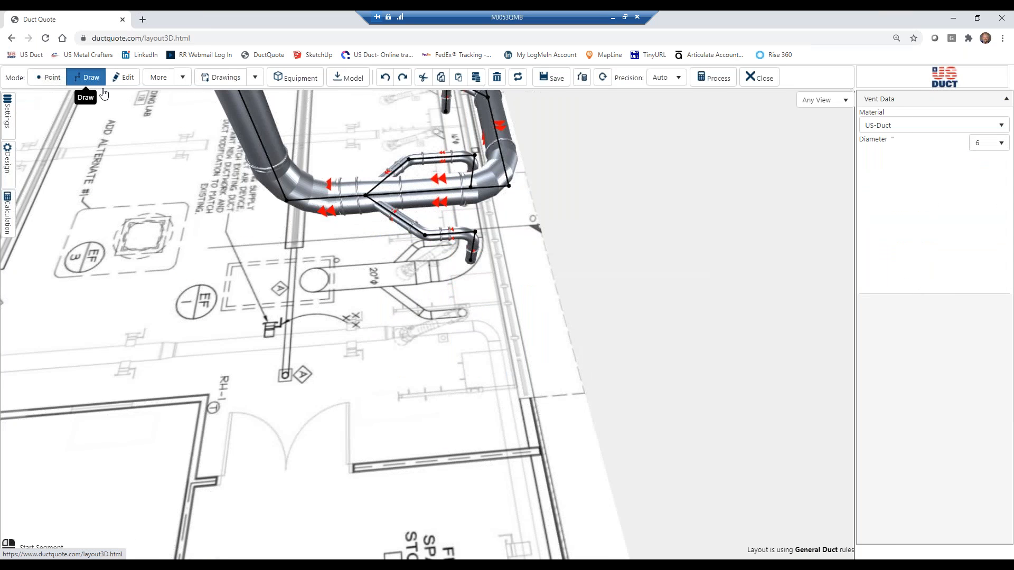
{"action": "left_click", "coordinate": [426, 238]}
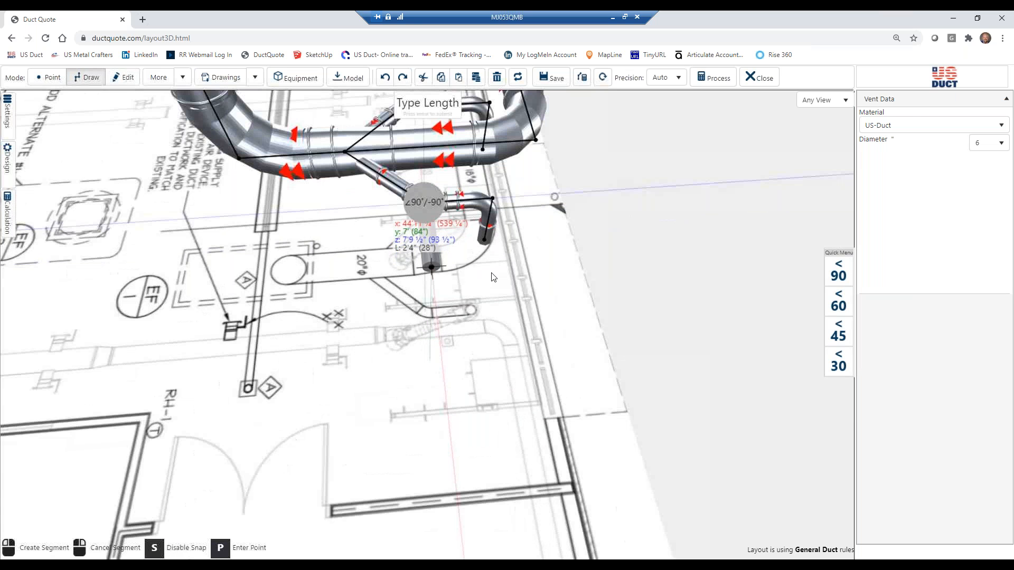
{"action": "scroll", "coordinate": [492, 273], "scroll_direction": "up", "scroll_amount": 4}
{"action": "left_click_drag", "start_coordinate": [476, 268], "coordinate": [555, 260]}
{"action": "left_click", "coordinate": [551, 262]}
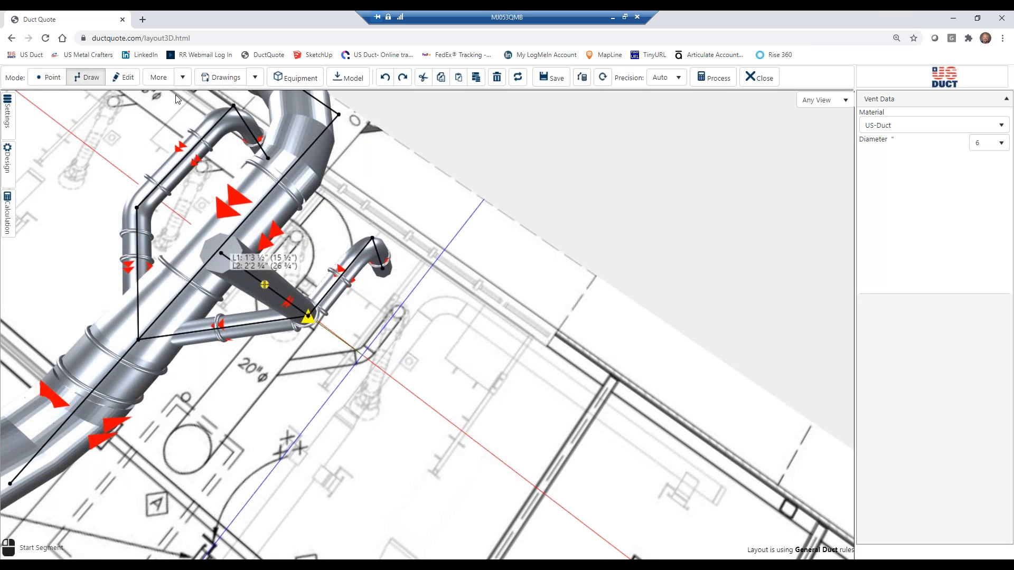
{"action": "left_click", "coordinate": [125, 77]}
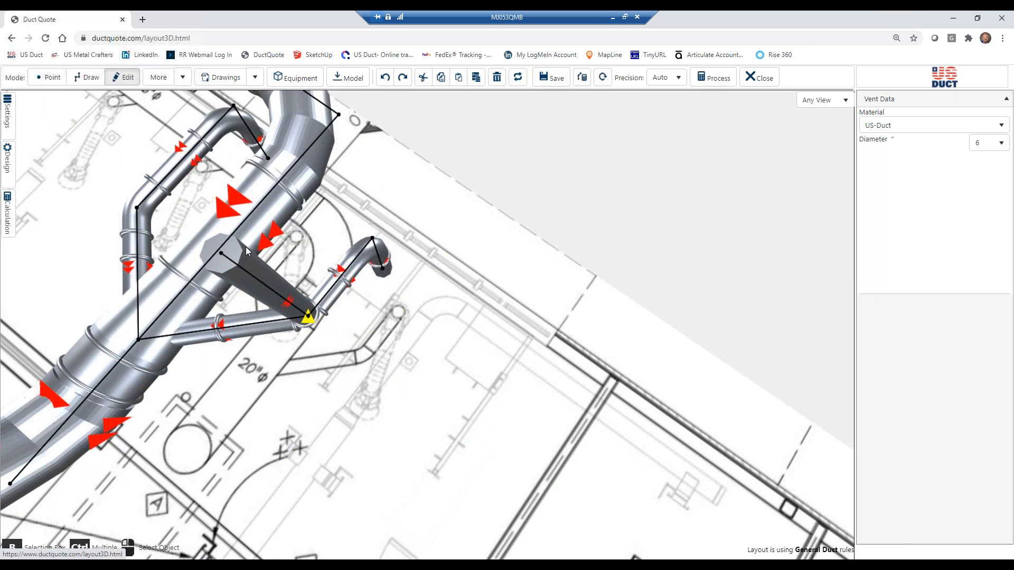
{"action": "left_click", "coordinate": [266, 283]}
{"action": "key", "text": "Delete"}
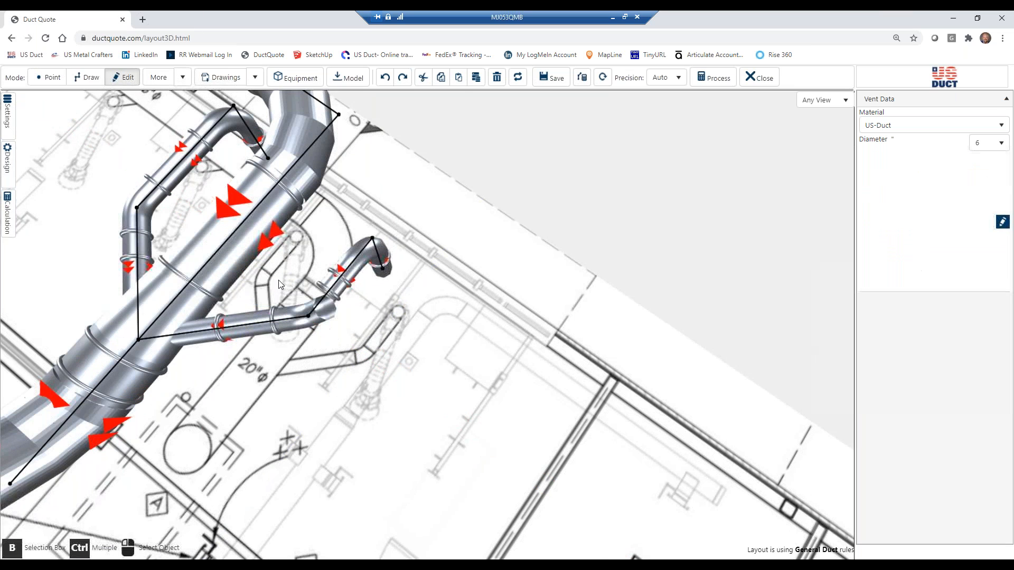
Re-render the layout, and draw a 6-inch duct about 35 ¼ inches long straight on from the branch's 45° elbow.
{"action": "left_click", "coordinate": [355, 275]}
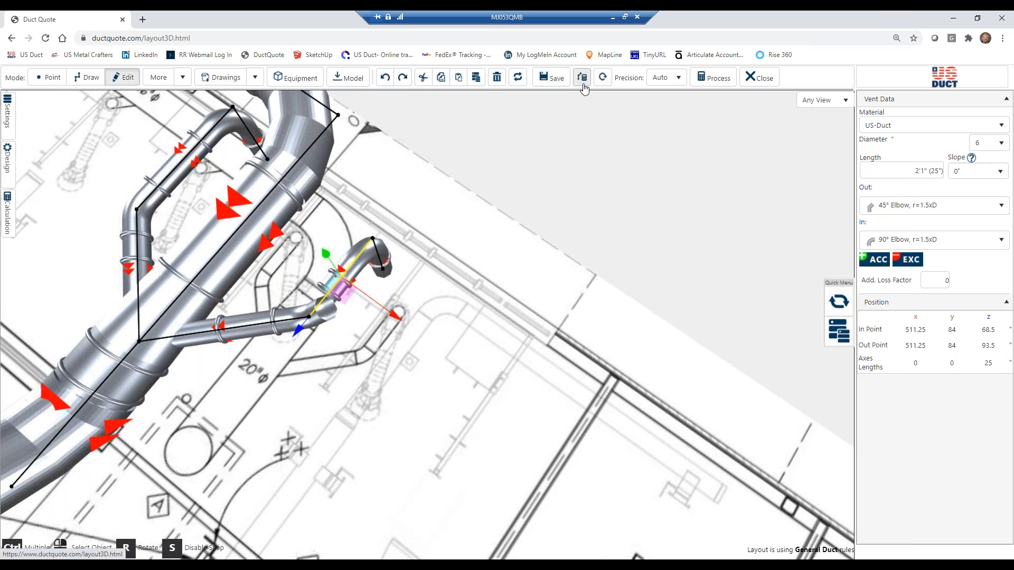
{"action": "left_click", "coordinate": [605, 78]}
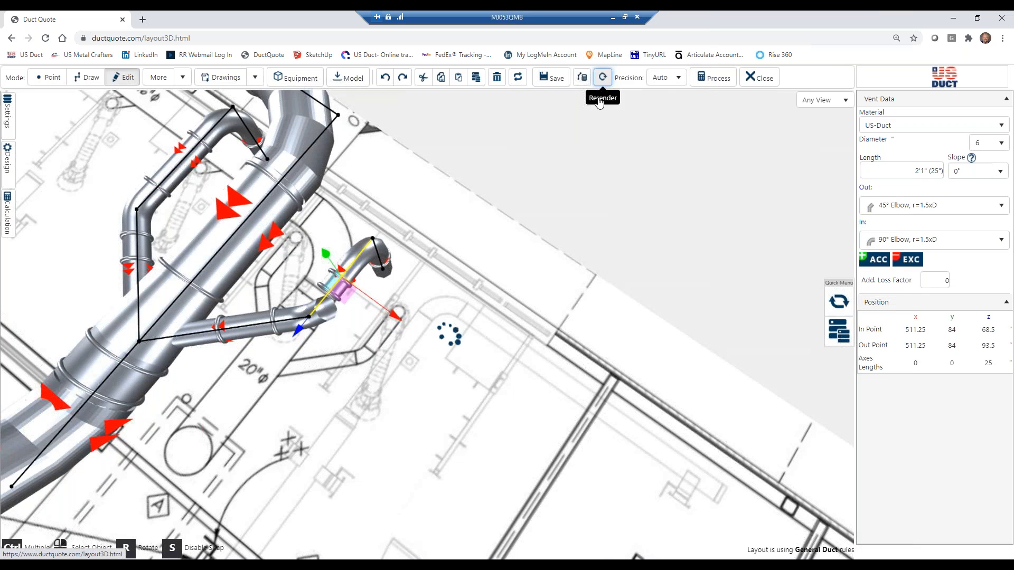
{"action": "left_click", "coordinate": [87, 78]}
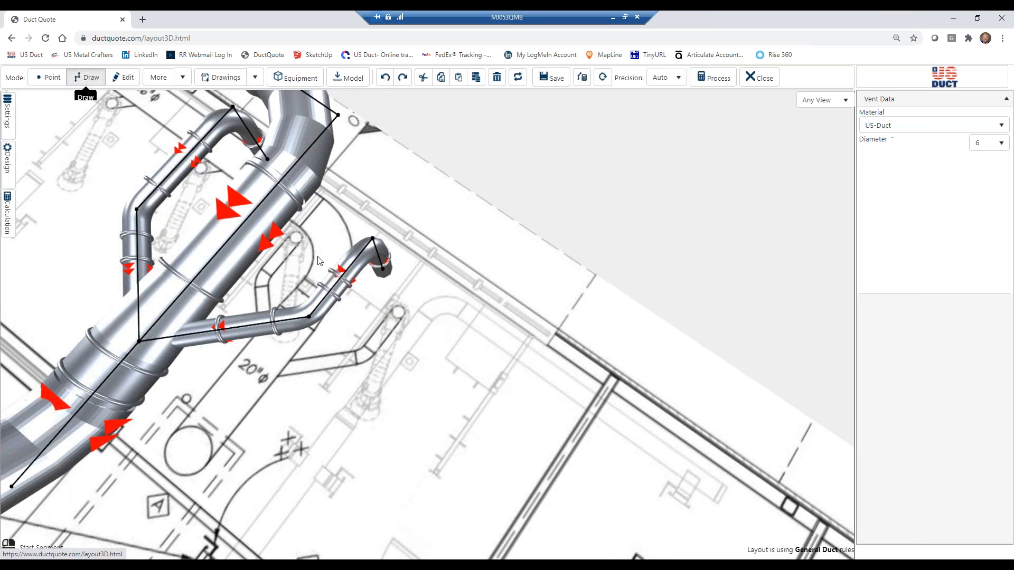
{"action": "left_click", "coordinate": [309, 317]}
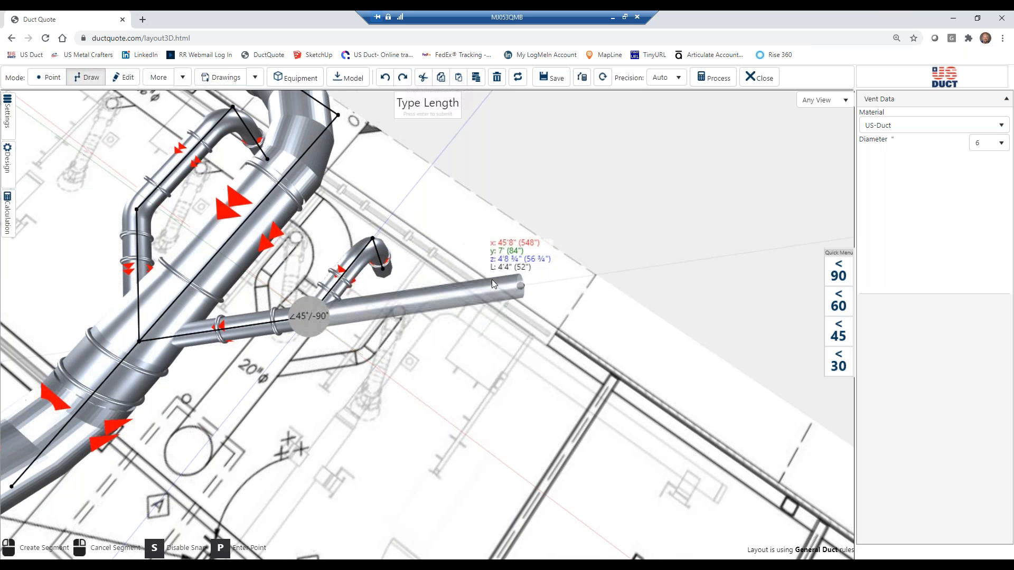
{"action": "left_click", "coordinate": [448, 290]}
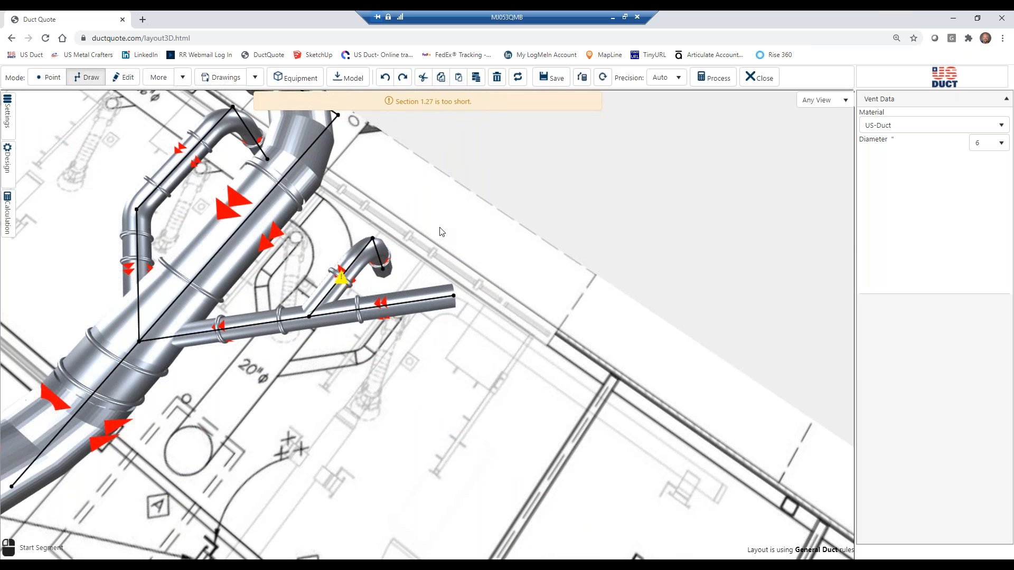
{"action": "left_click", "coordinate": [123, 77]}
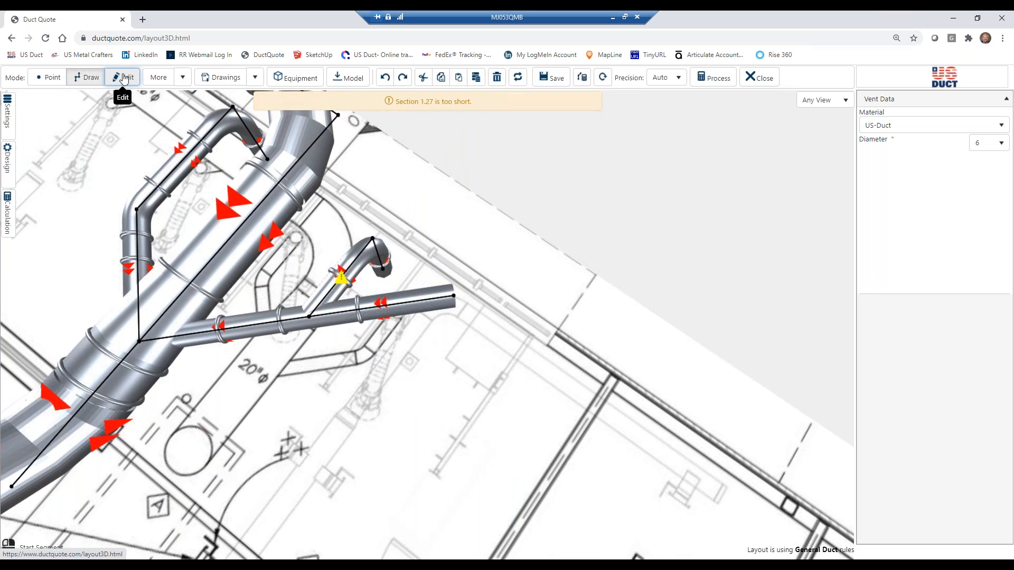
{"action": "left_click", "coordinate": [391, 306]}
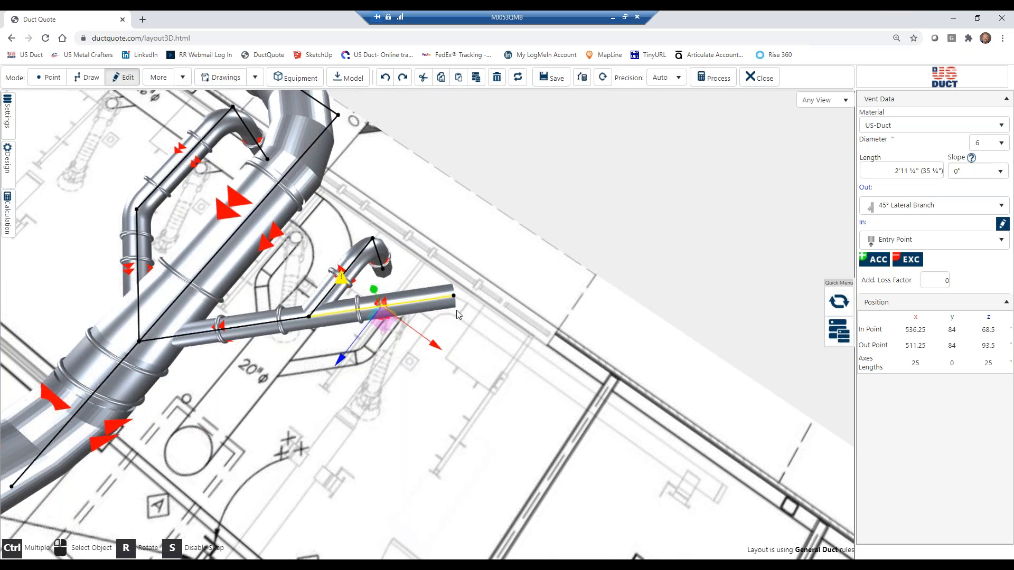
{"action": "left_click", "coordinate": [941, 171]}
Apply the minimum-length fix of 25 ¼ inches to the flagged short branch section, shifting upstream objects.
{"action": "left_click", "coordinate": [354, 268]}
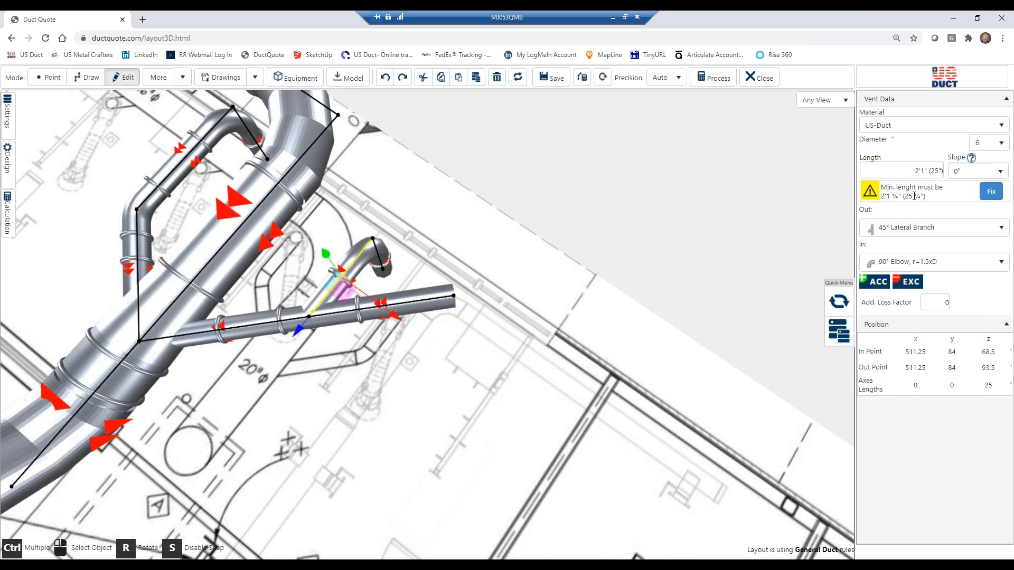
{"action": "left_click", "coordinate": [991, 191]}
{"action": "left_click", "coordinate": [549, 377]}
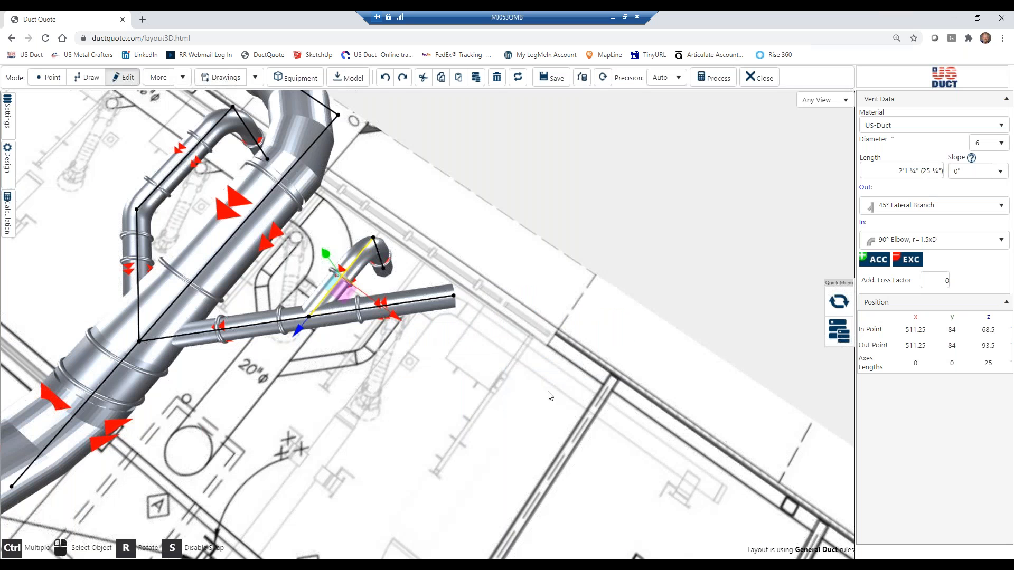
Duplicate the short branch's 24-inch vertical drop and attach the copy to the open end of the new diagonal duct.
{"action": "left_click_drag", "start_coordinate": [518, 391], "coordinate": [423, 234]}
{"action": "left_click", "coordinate": [446, 239]}
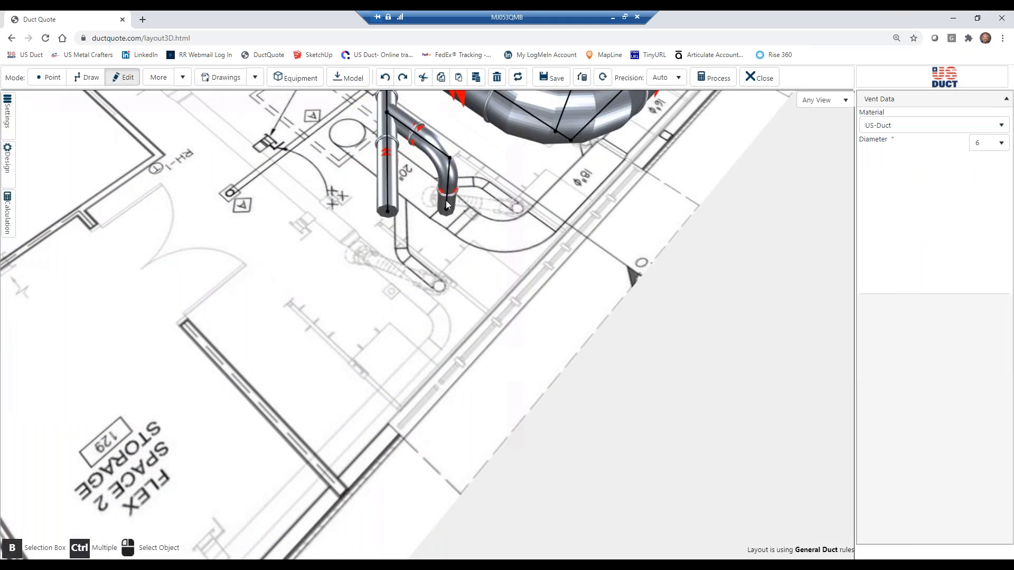
{"action": "left_click", "coordinate": [445, 200]}
{"action": "left_click", "coordinate": [473, 77]}
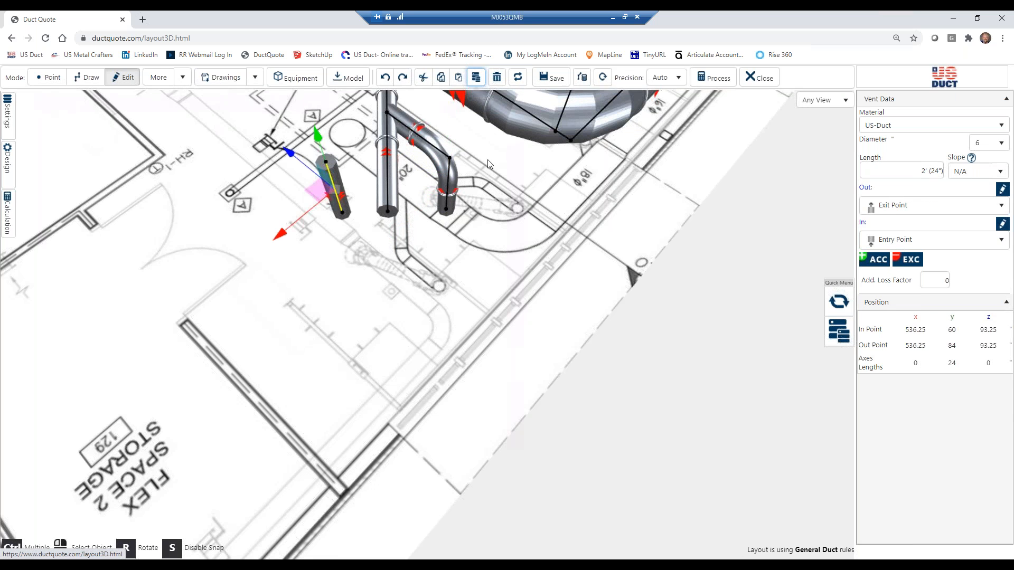
{"action": "left_click_drag", "start_coordinate": [312, 193], "coordinate": [368, 245]}
{"action": "left_click", "coordinate": [448, 312]}
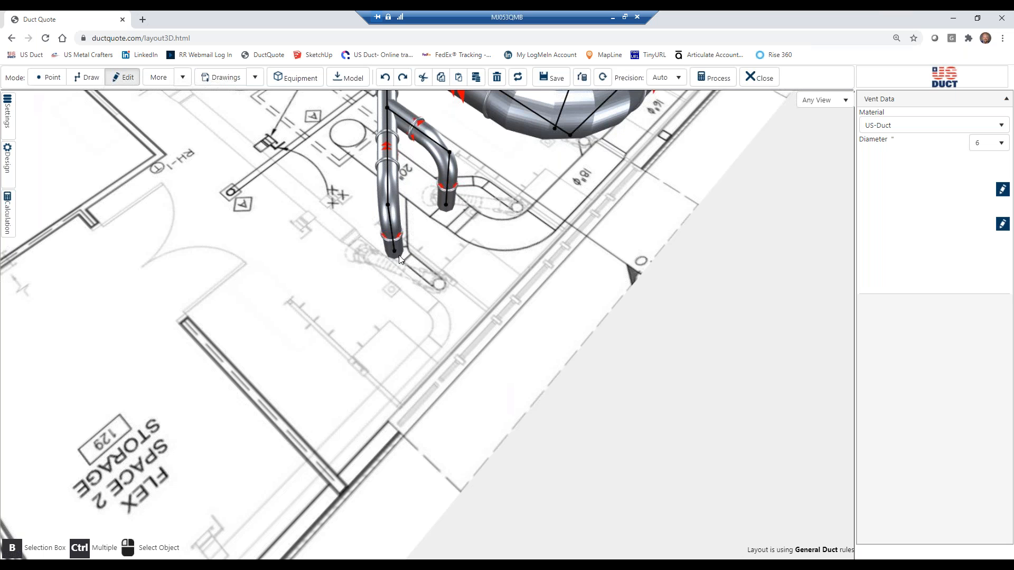
Check the spacing between the two drops' open ends with a temporary duct section, and delete that section.
{"action": "left_click", "coordinate": [88, 79]}
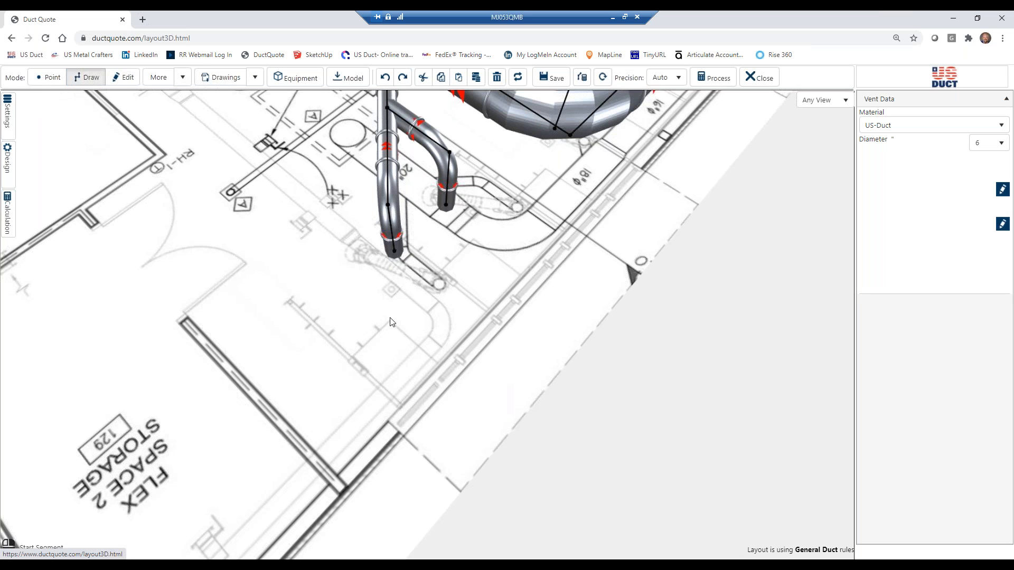
{"action": "left_click", "coordinate": [447, 208]}
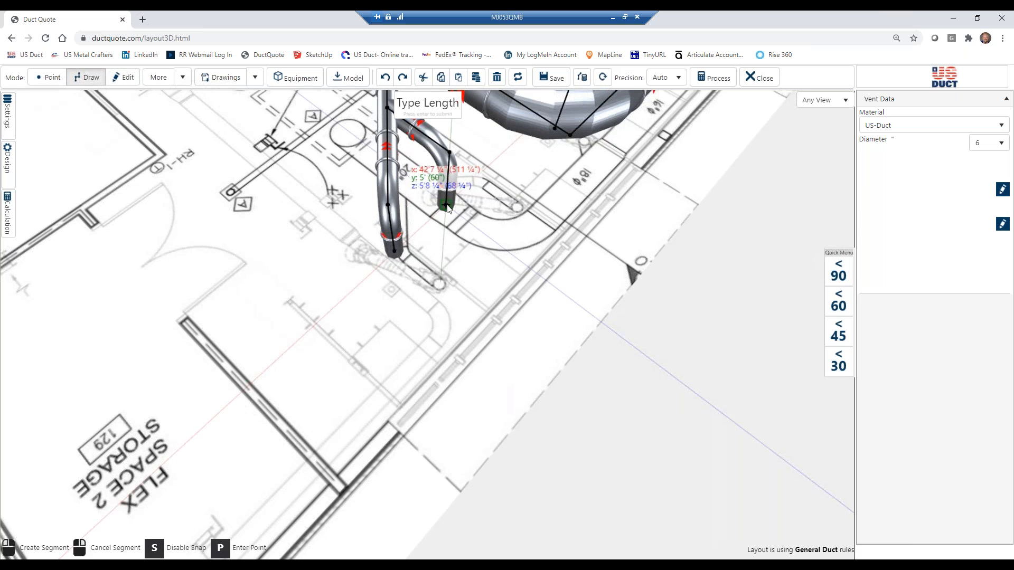
{"action": "left_click", "coordinate": [392, 256]}
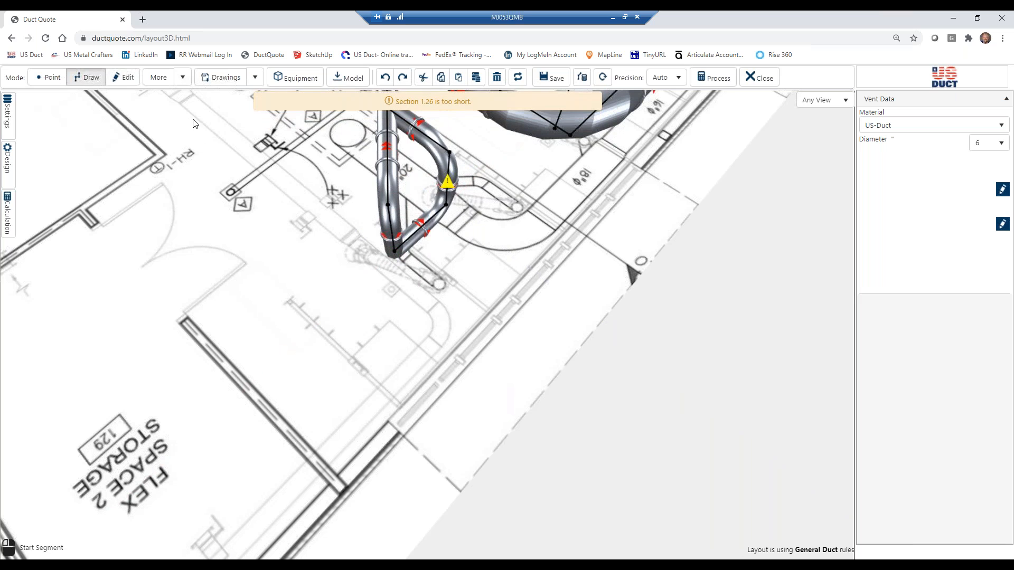
{"action": "left_click", "coordinate": [128, 78]}
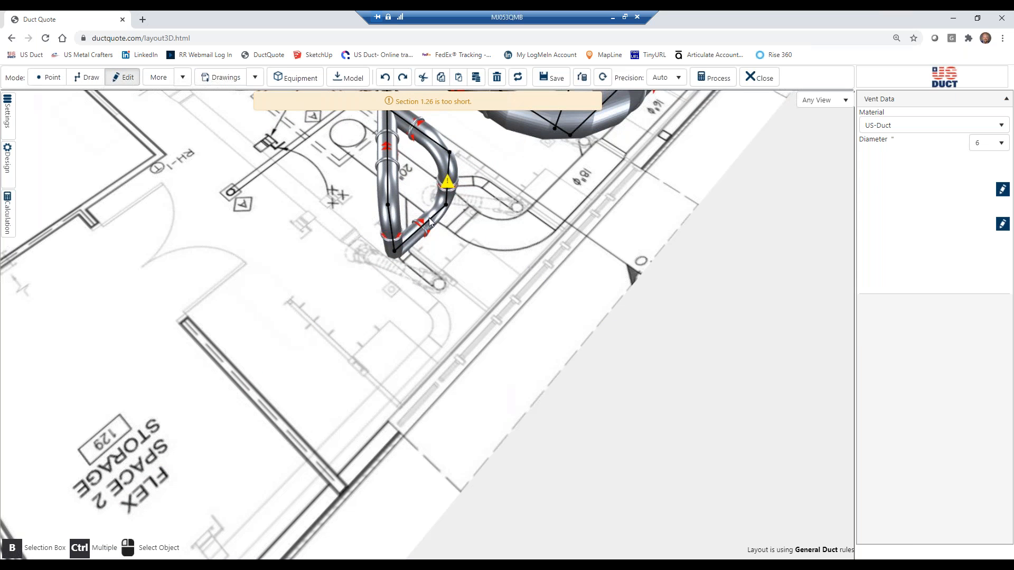
{"action": "left_click", "coordinate": [428, 218]}
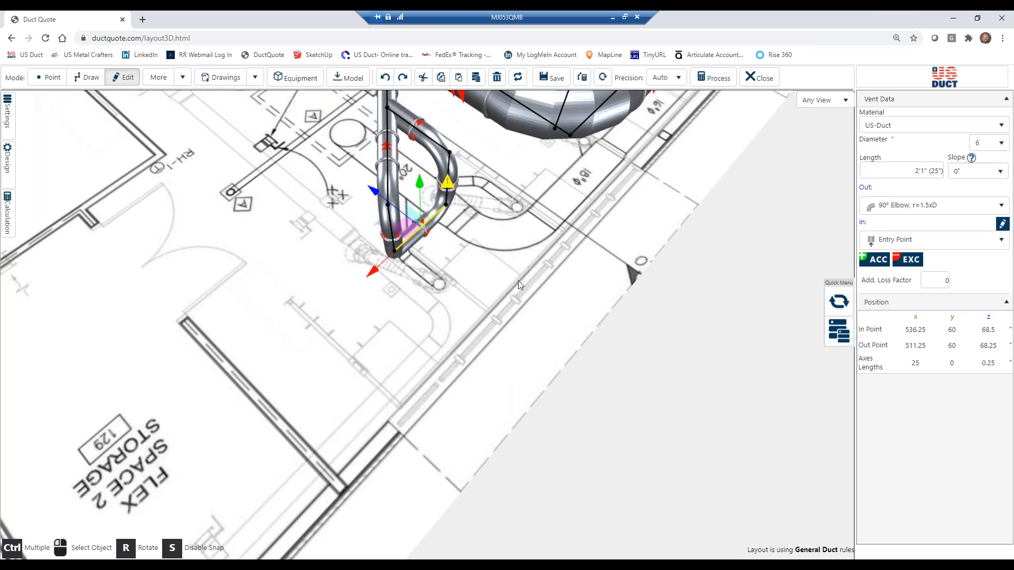
{"action": "key", "text": "Delete"}
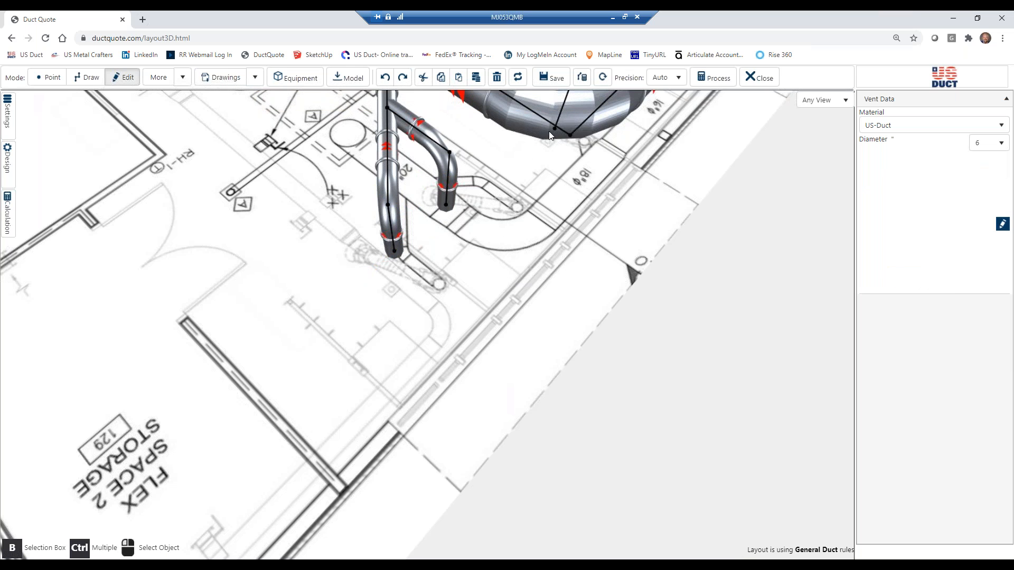